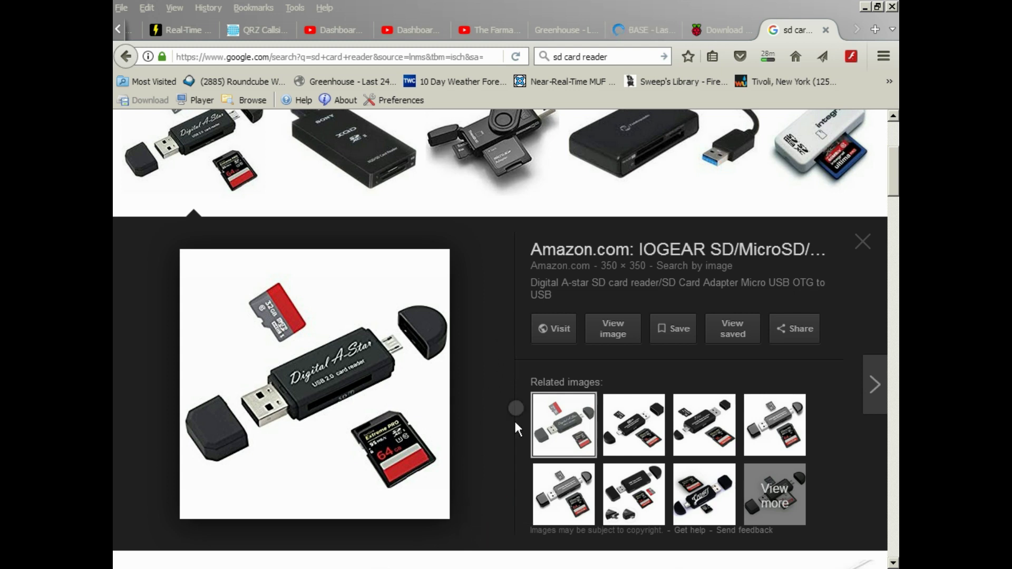
- Open rasp-pi.jpg from the rpi-youtube vids folder in Windows Picture and Fax Viewer
mouse_move(471, 565)
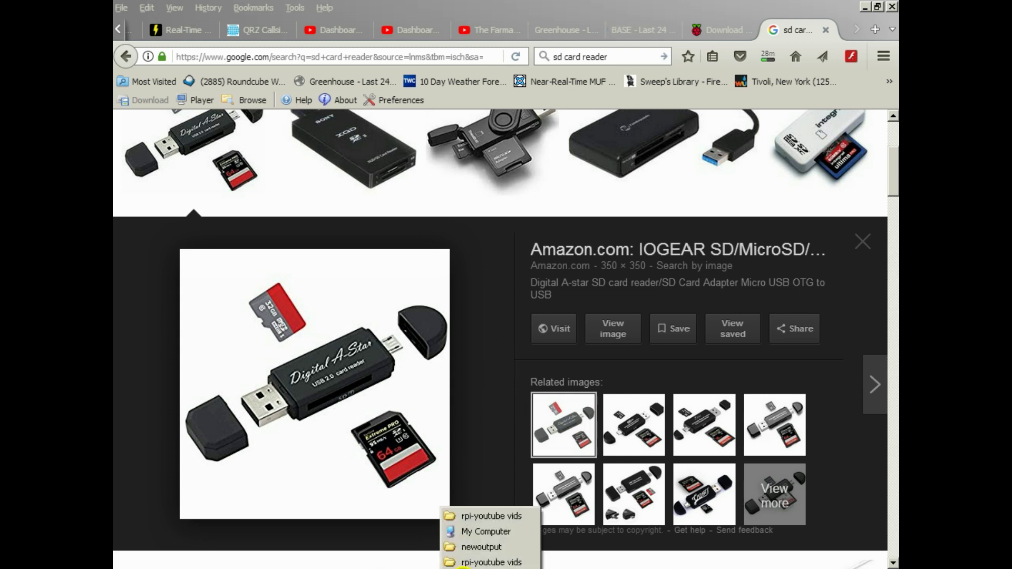
left_click(488, 515)
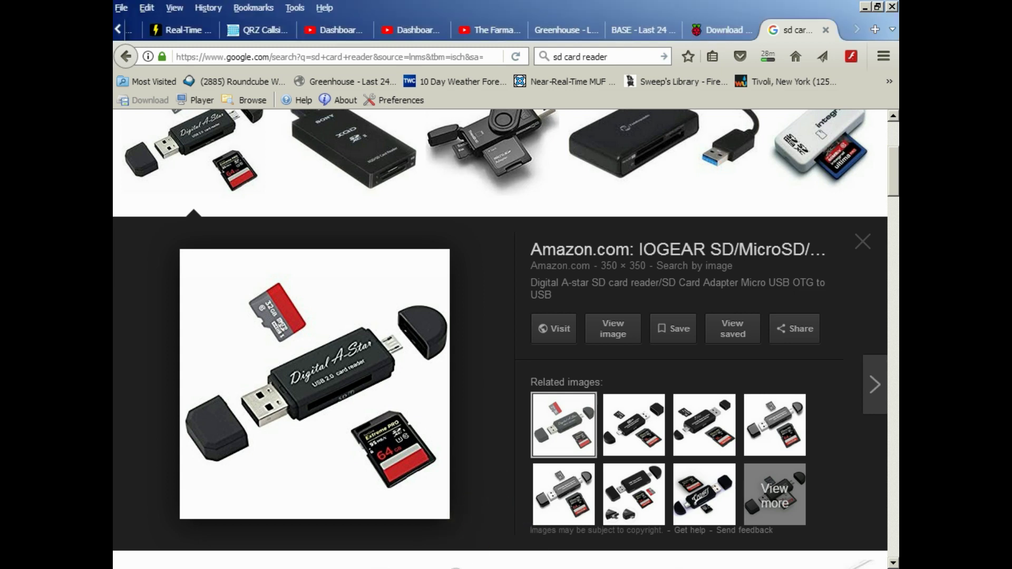
left_click(479, 514)
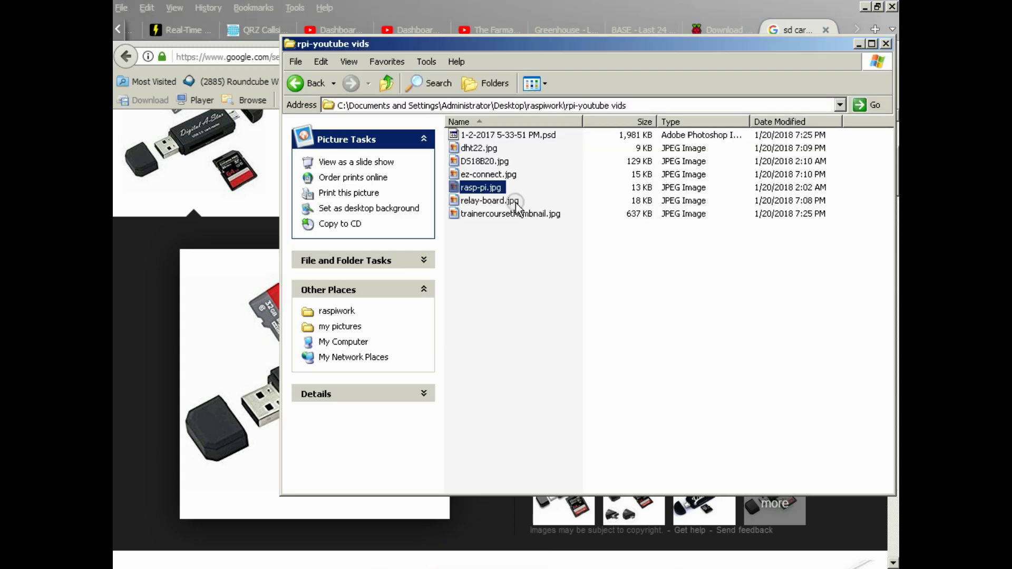
double_click(474, 188)
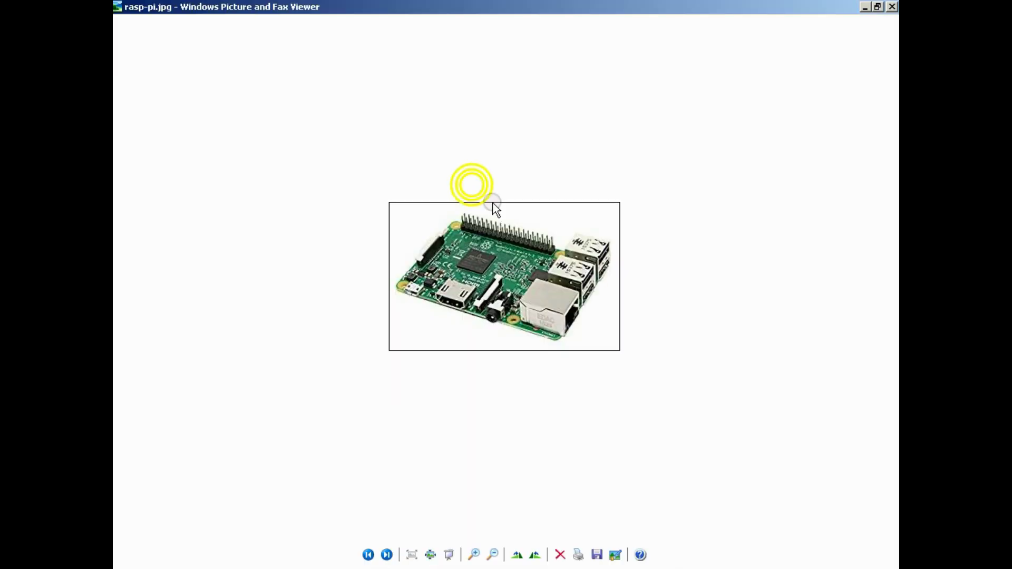
- Zoom in three times on the Raspberry Pi board photo
left_click(474, 555)
left_click(474, 555)
left_click(474, 555)
left_click(473, 555)
left_click(473, 555)
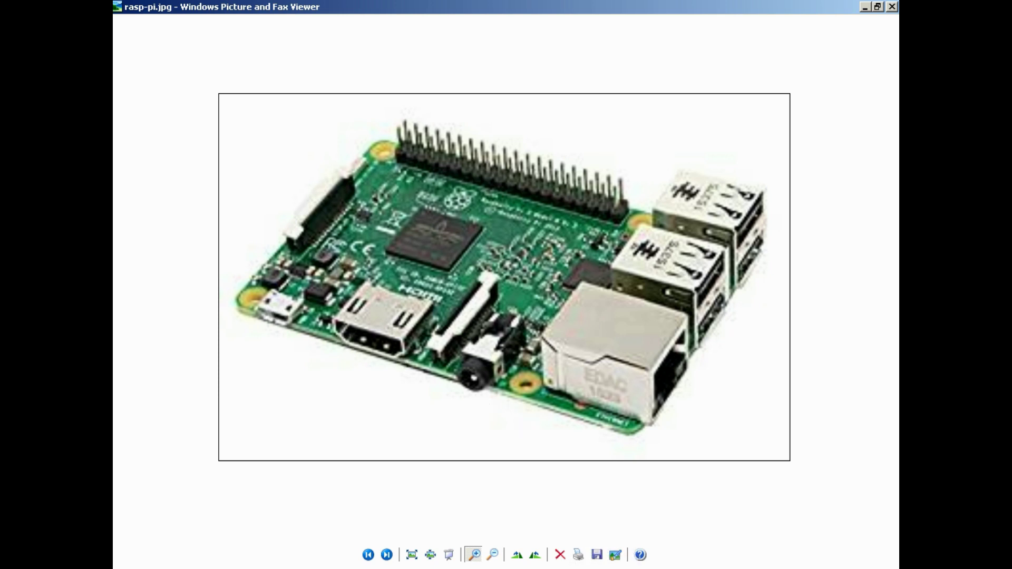
- Return to Firefox's raspberrypi.org Download tab and check the Raspbian Stretch zip download's progress
key("alt+Tab")
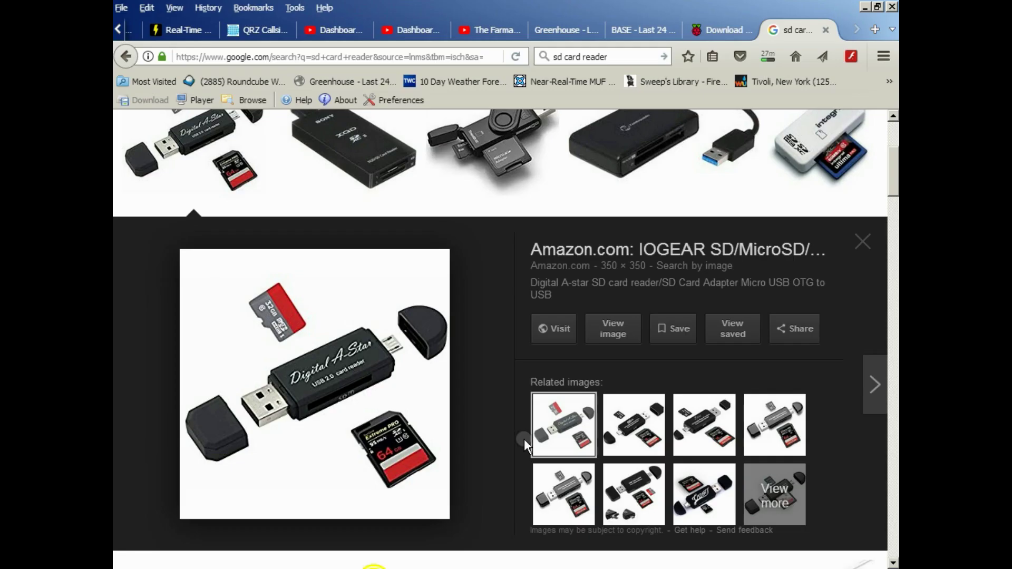
left_click(720, 30)
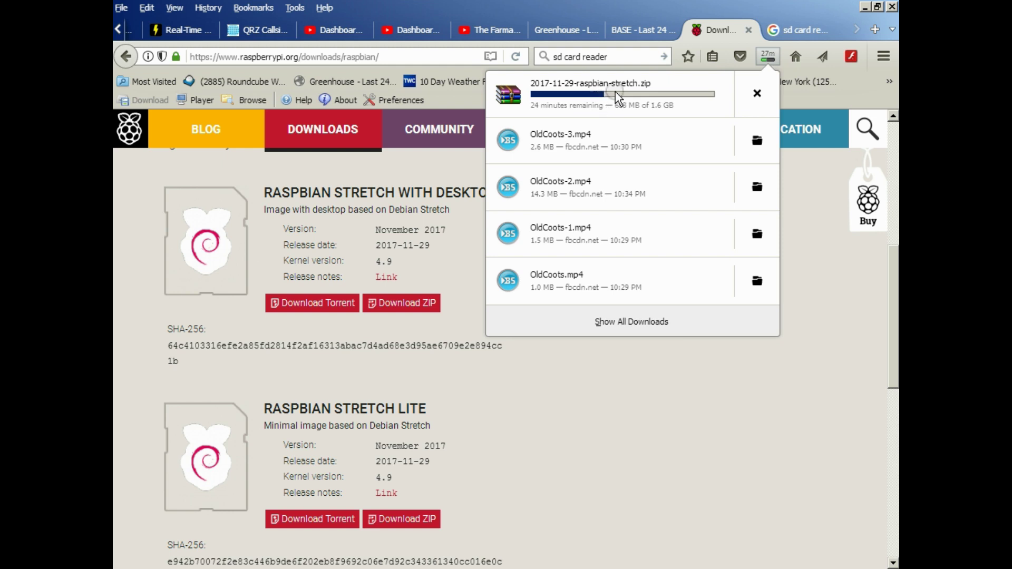
left_click(711, 25)
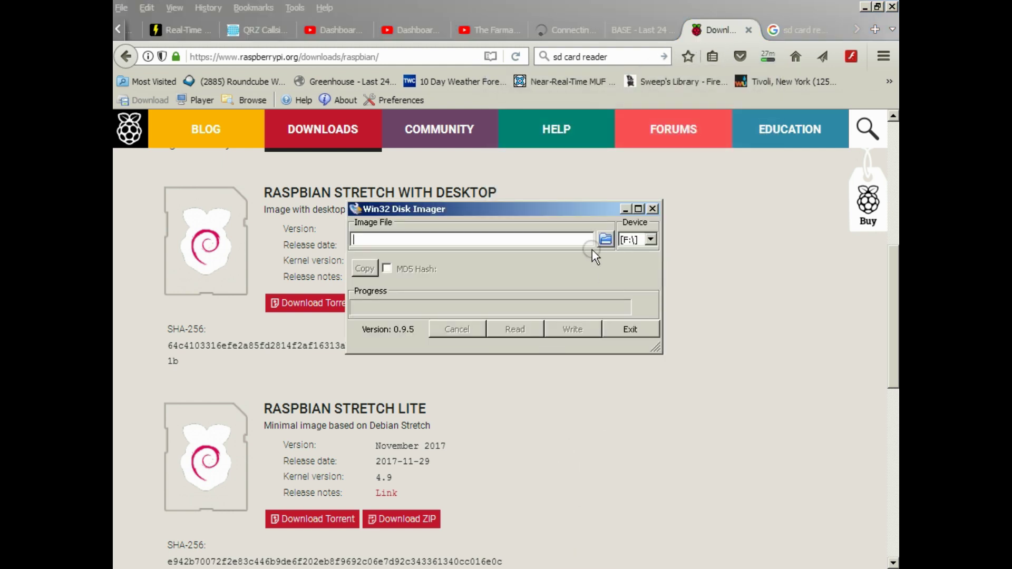
- Load RPI3_S-IP_WLAN_E-DB_Farm_02-12-2017.img from Desktop > raspiwork as the image file
left_click(604, 238)
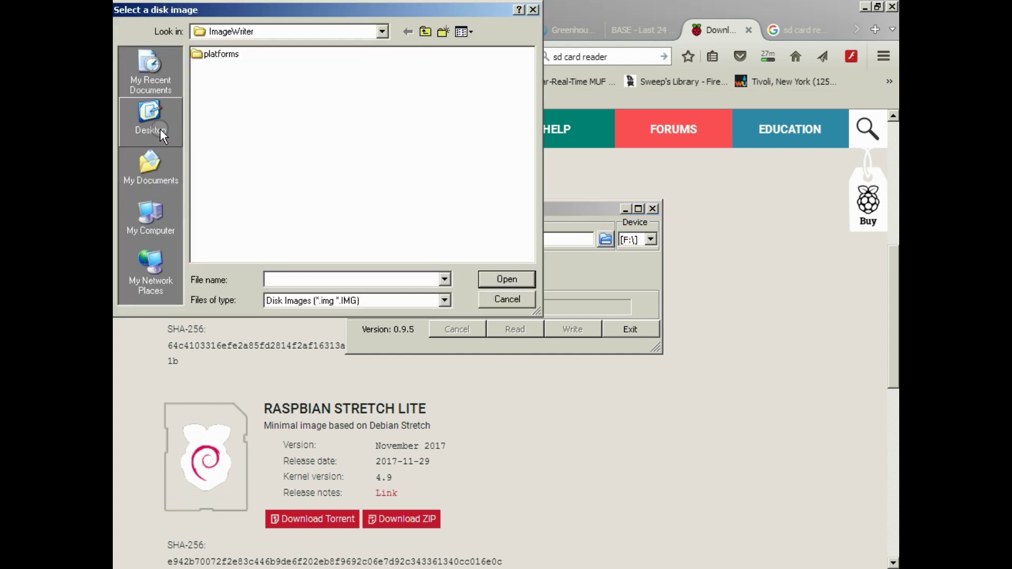
left_click(167, 116)
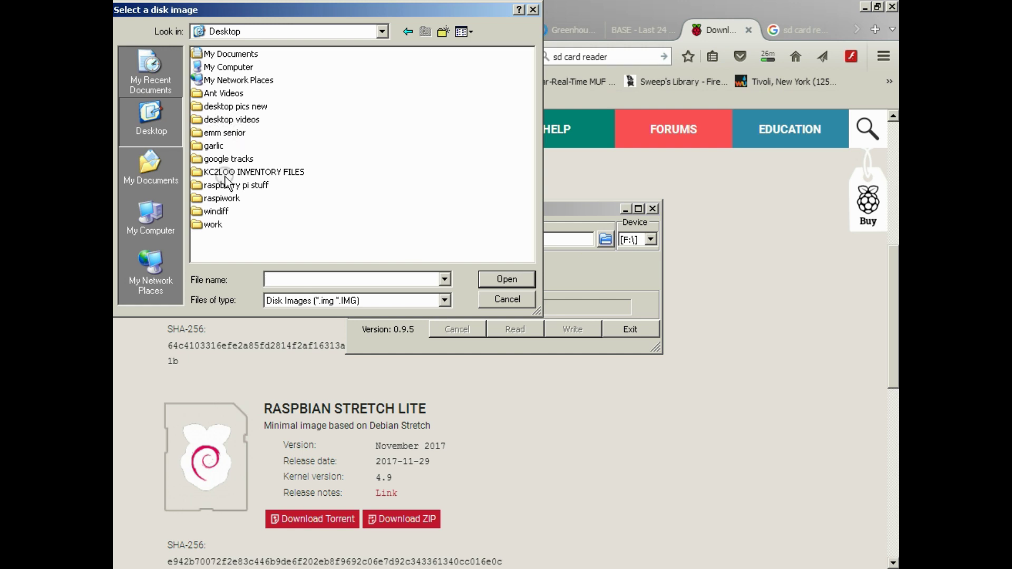
double_click(221, 198)
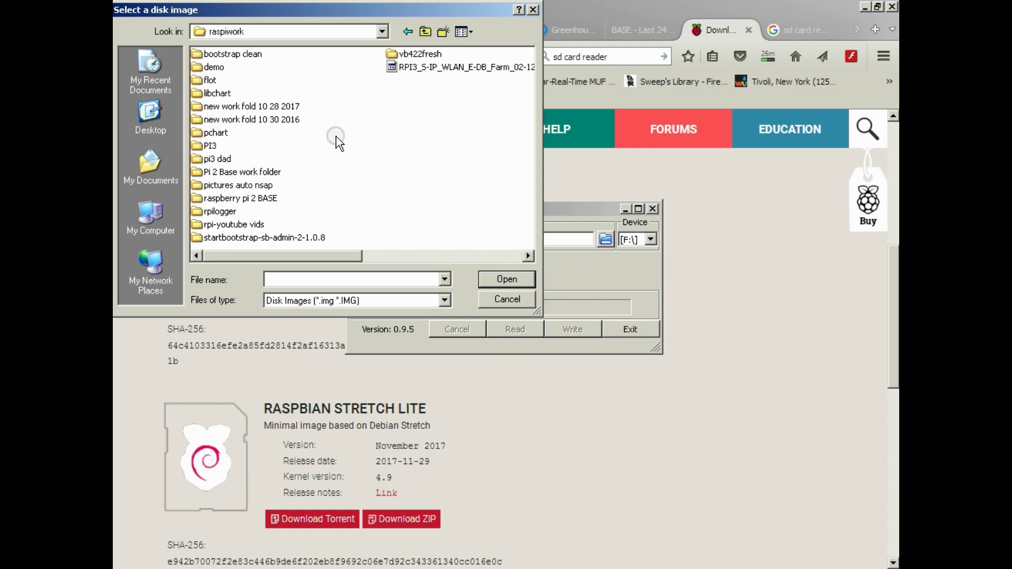
double_click(244, 224)
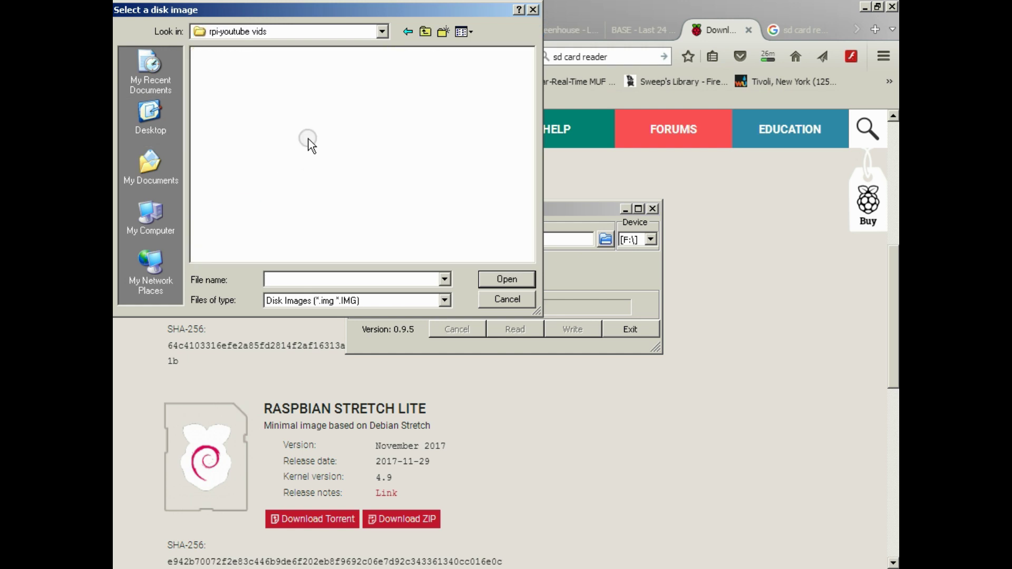
left_click(425, 32)
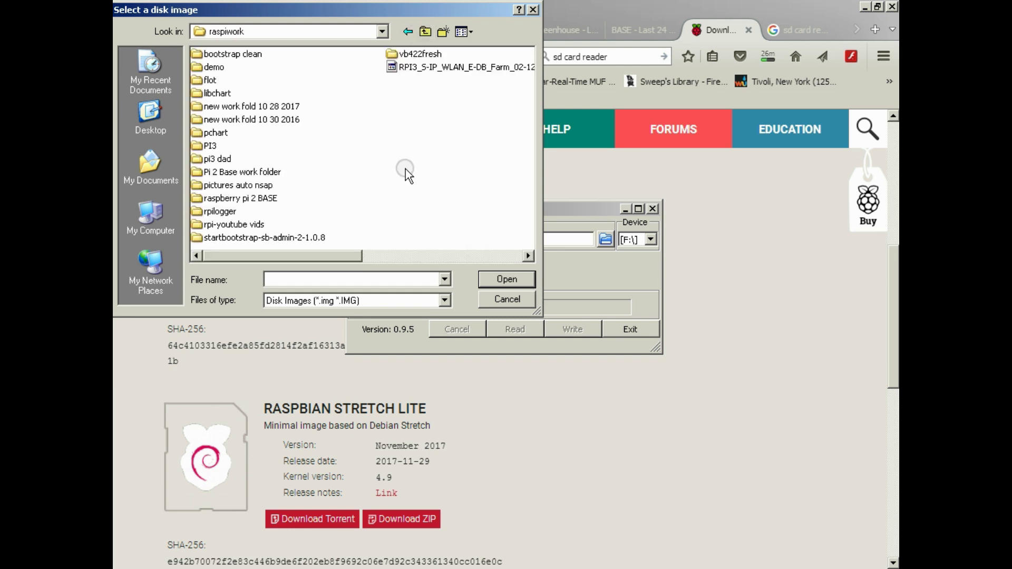
left_click(428, 67)
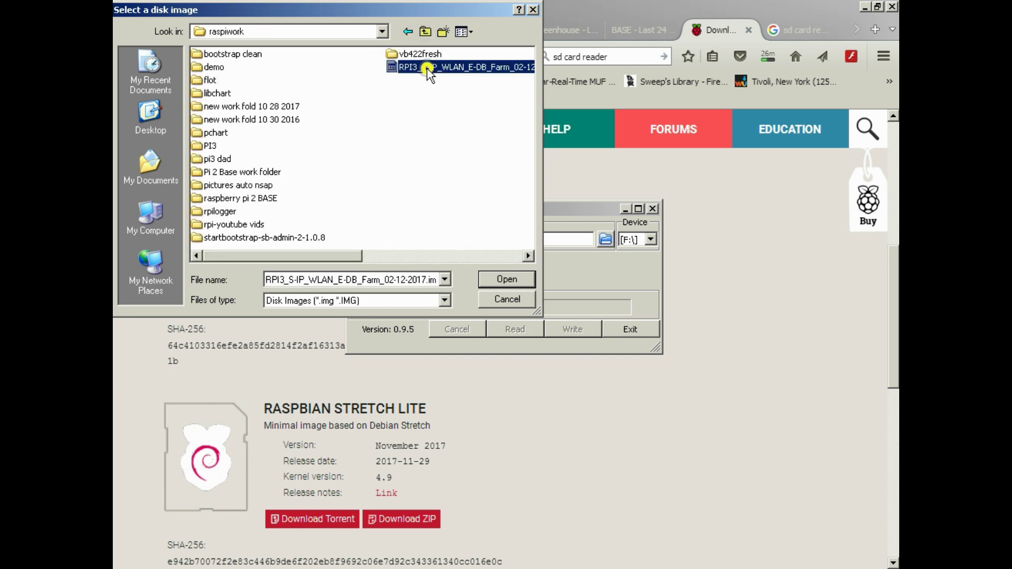
left_click(505, 279)
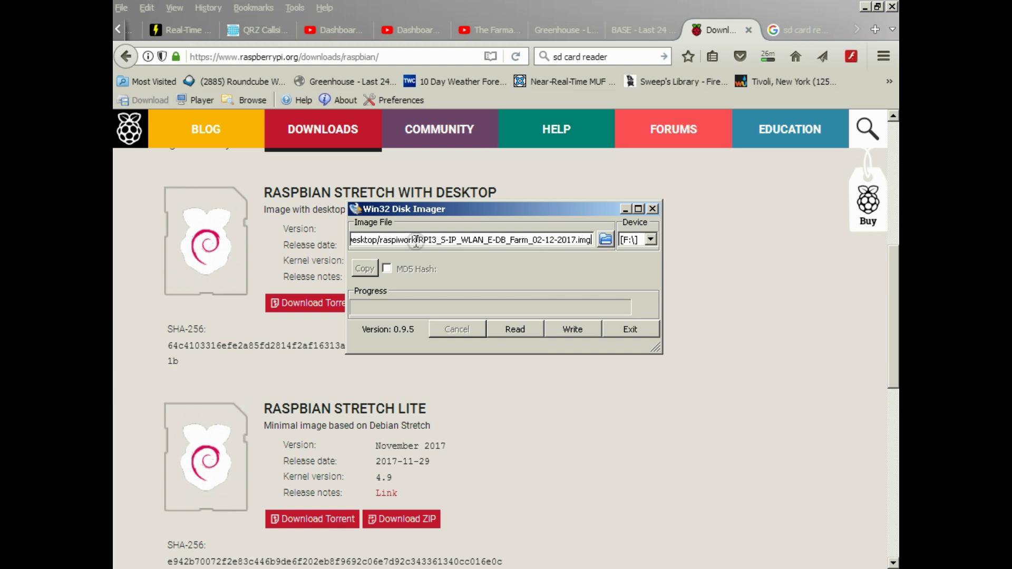
left_click_drag(417, 240, 442, 241)
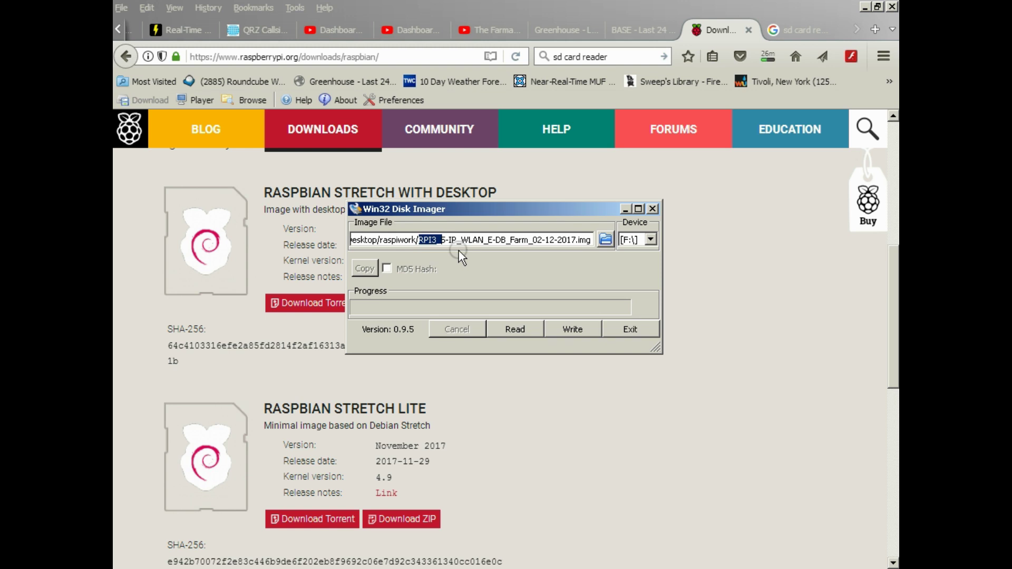
left_click(443, 240)
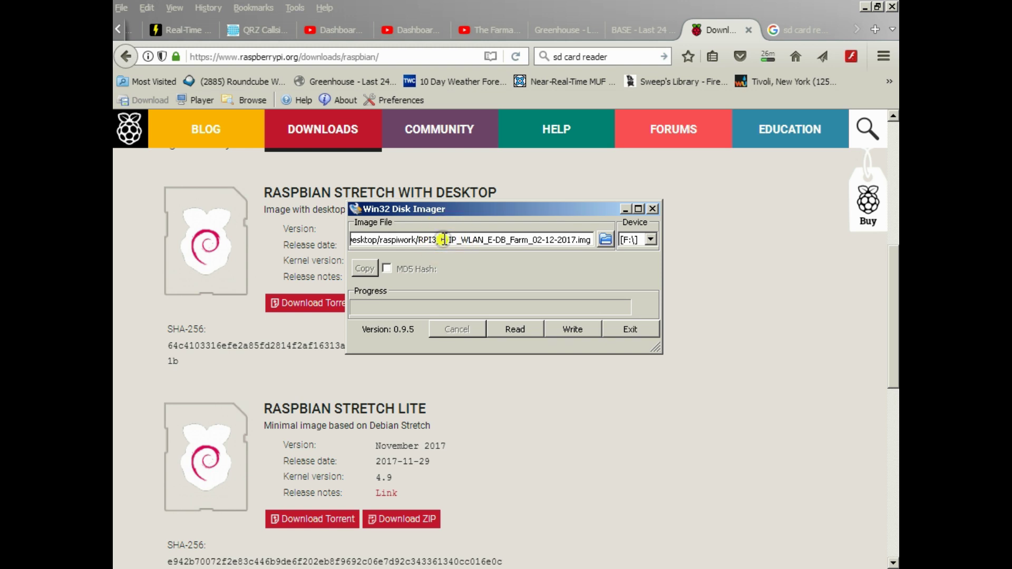
type("S-")
left_click(463, 240)
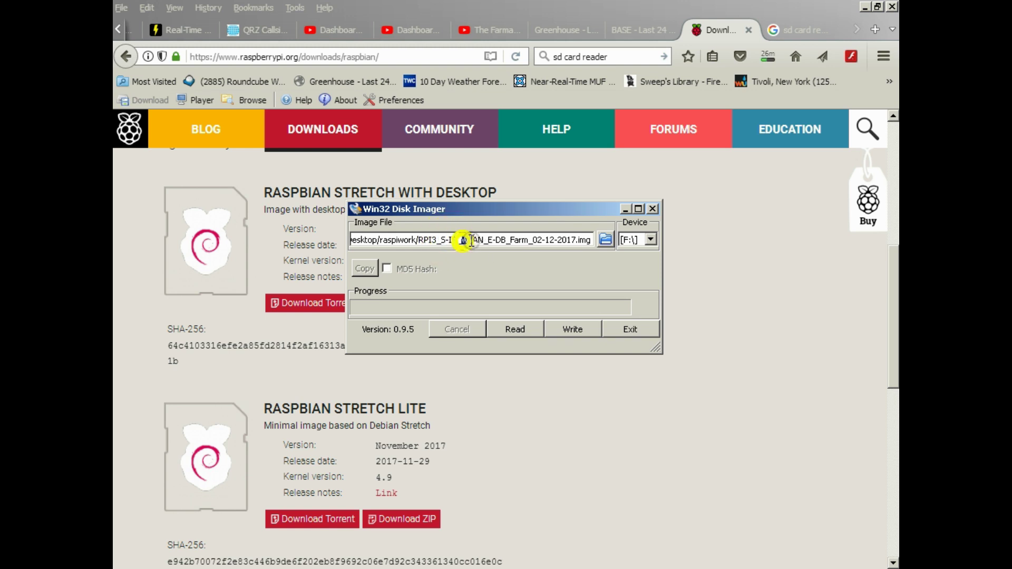
left_click_drag(471, 241, 490, 241)
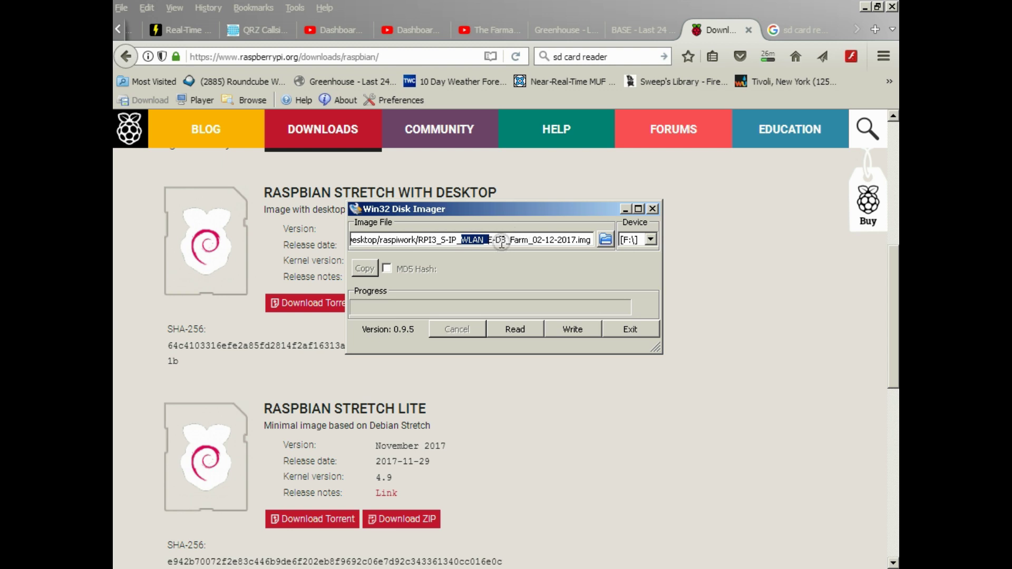
left_click(503, 240)
- Select [F:\] in the Device dropdown as the write target
left_click(651, 240)
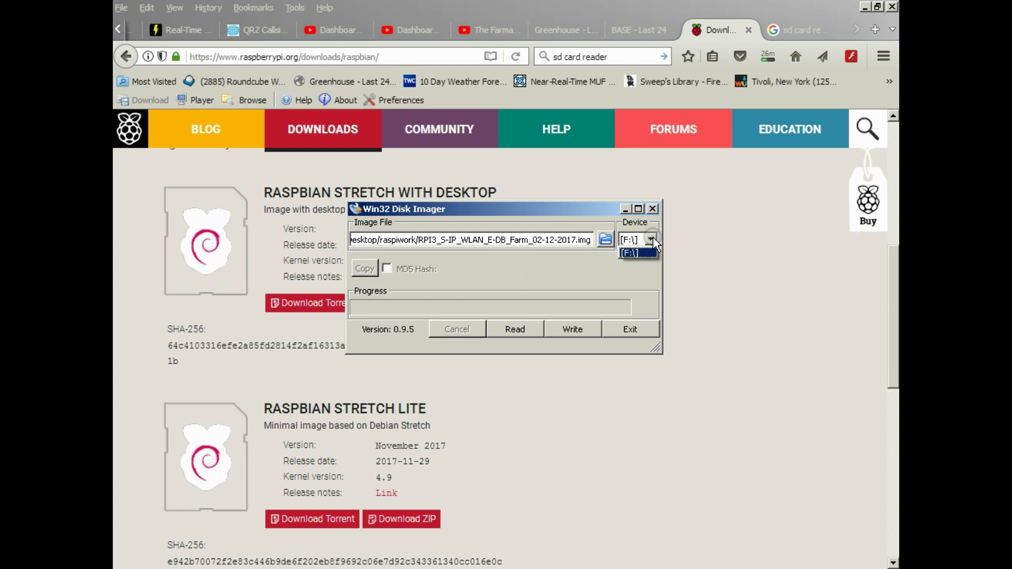
left_click(652, 239)
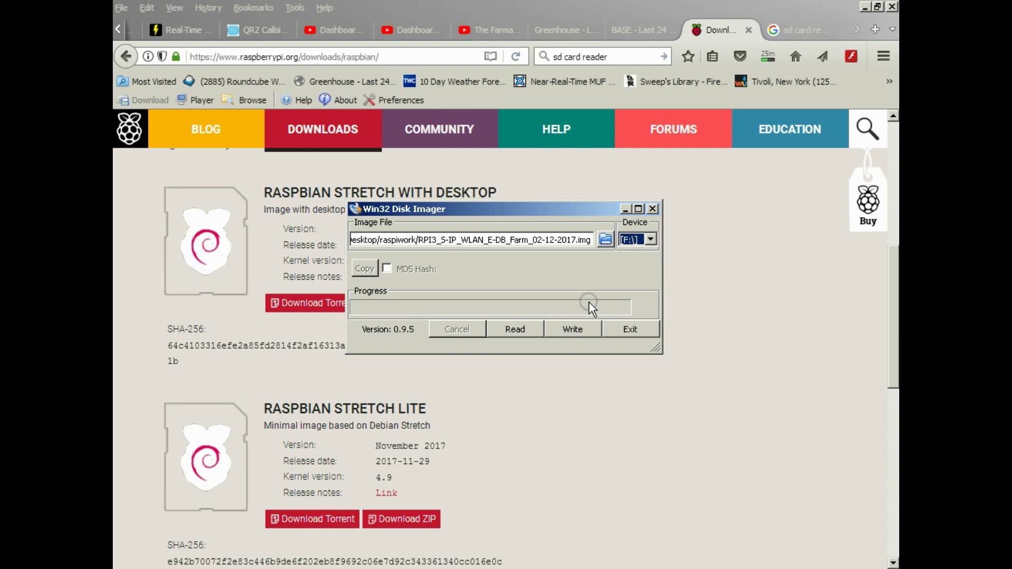
right_click(437, 567)
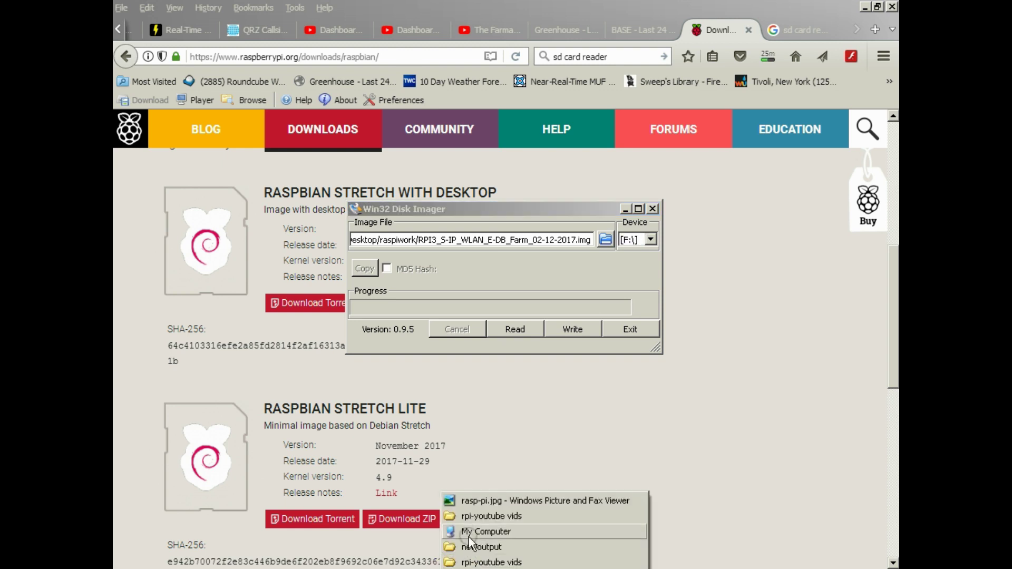
left_click(474, 531)
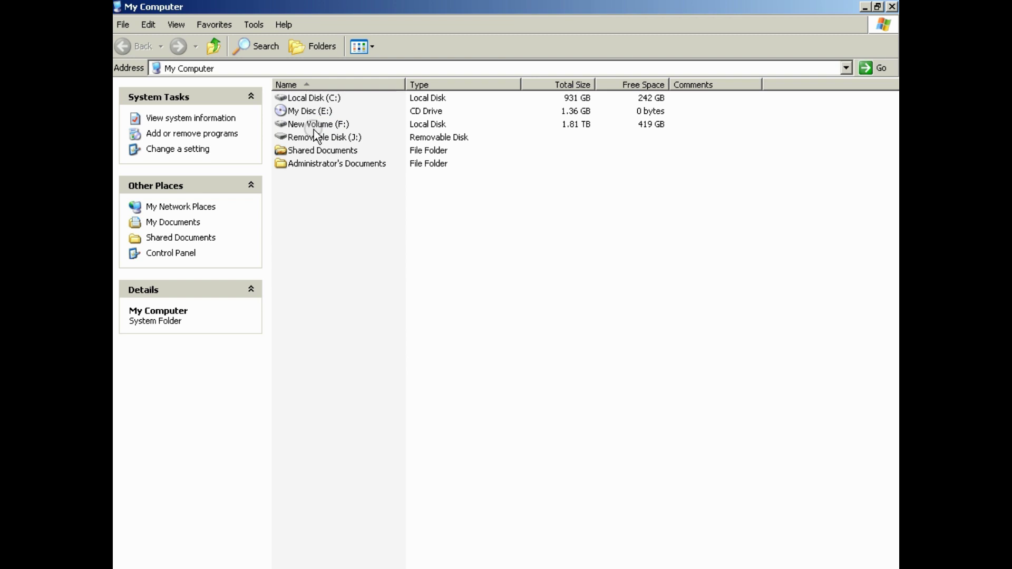
left_click(864, 7)
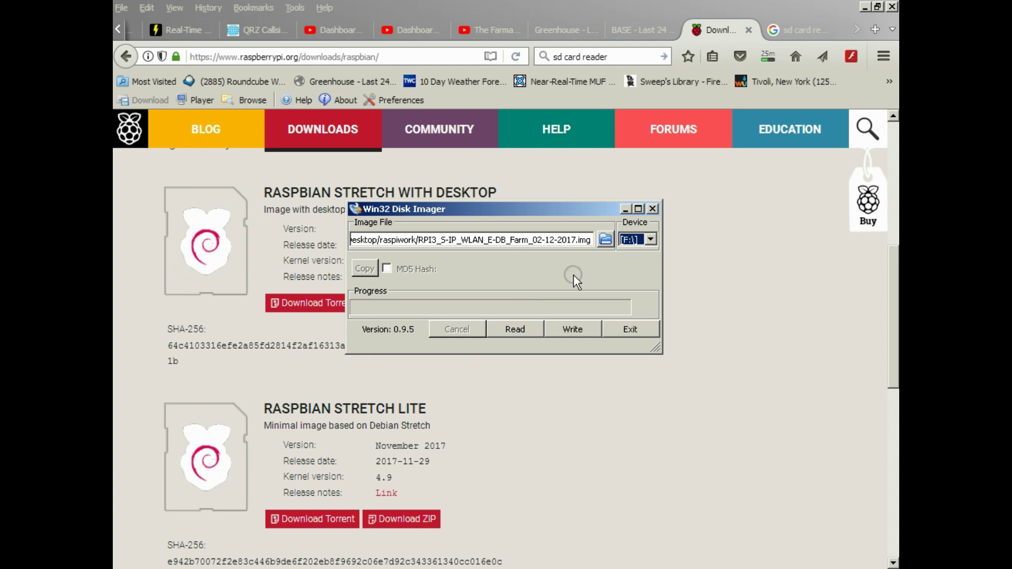
- Exit Win32 Disk Imager and return to Firefox's Google 'sd card reader' image results
left_click(632, 329)
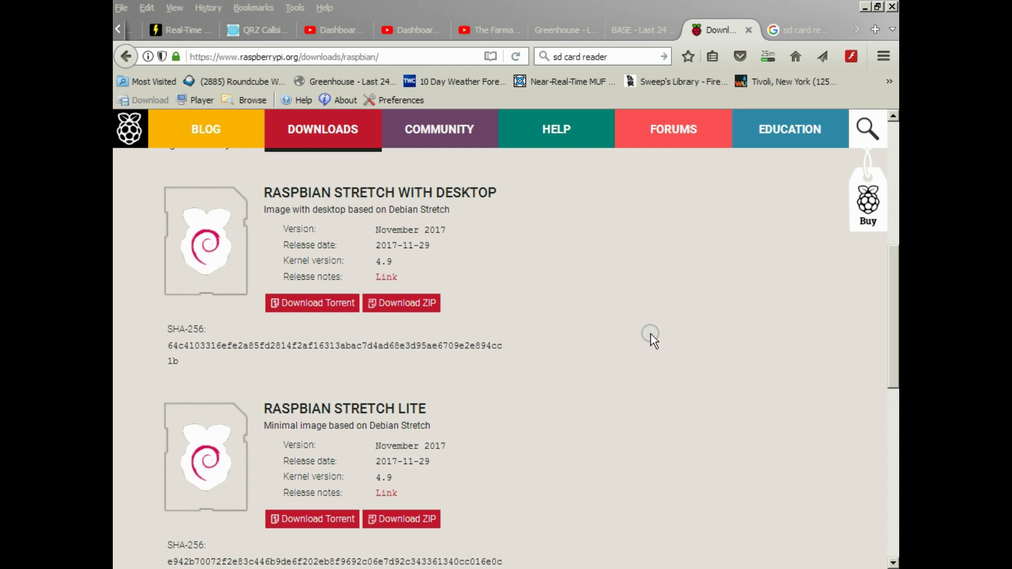
left_click(799, 32)
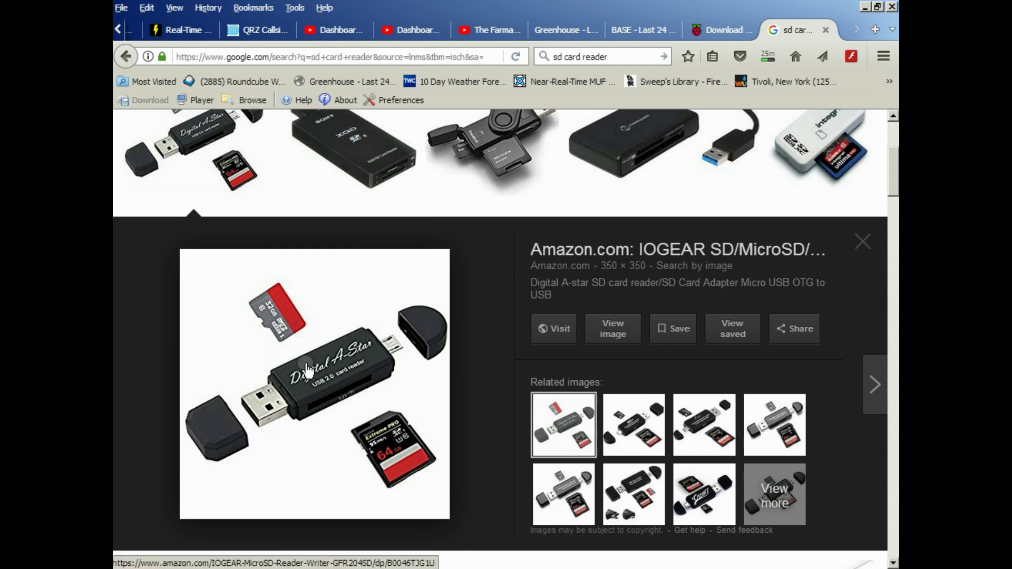
- Bring the rasp-pi.jpg Picture and Fax Viewer window back to the front
left_click(499, 565)
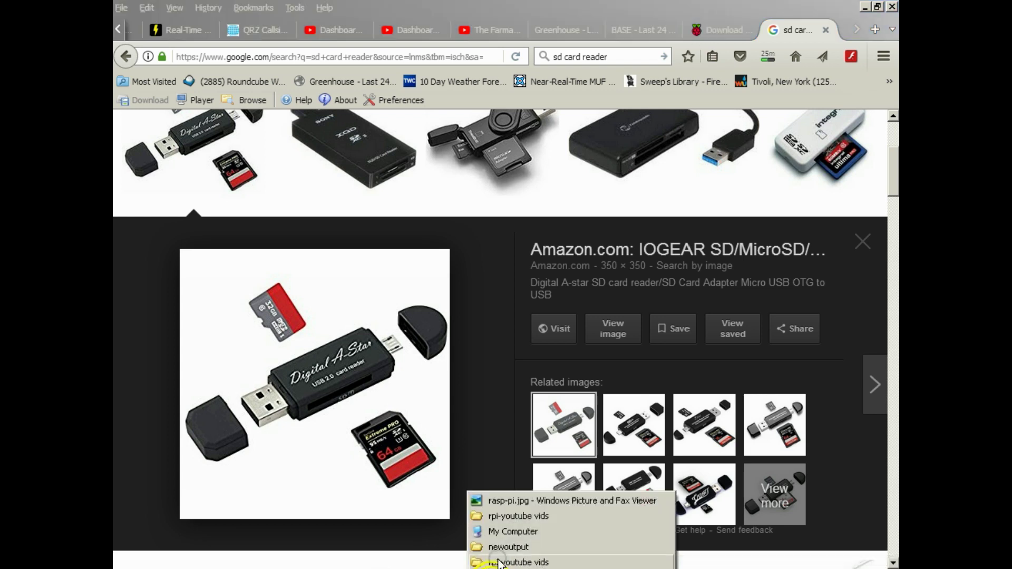
left_click(506, 500)
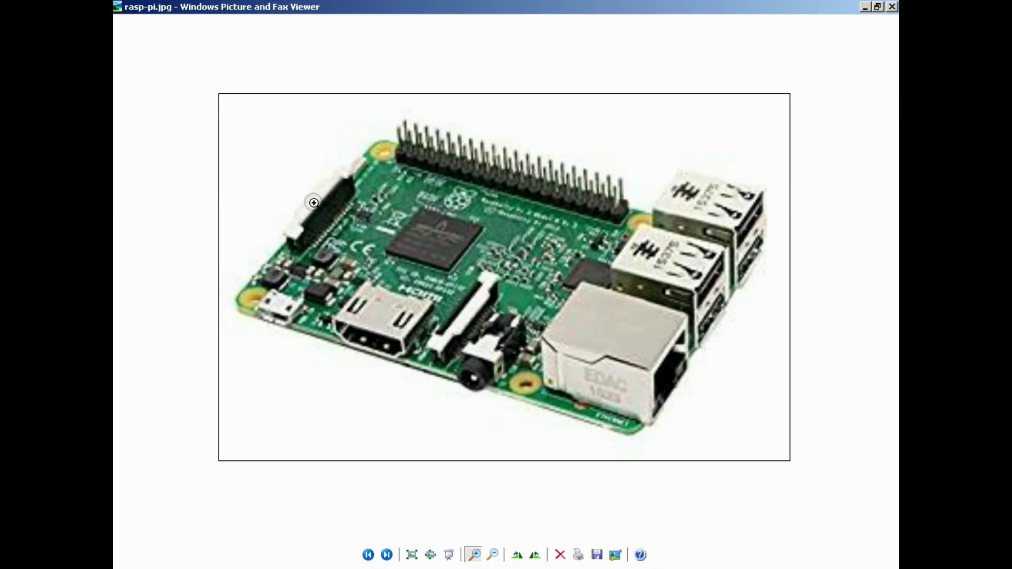